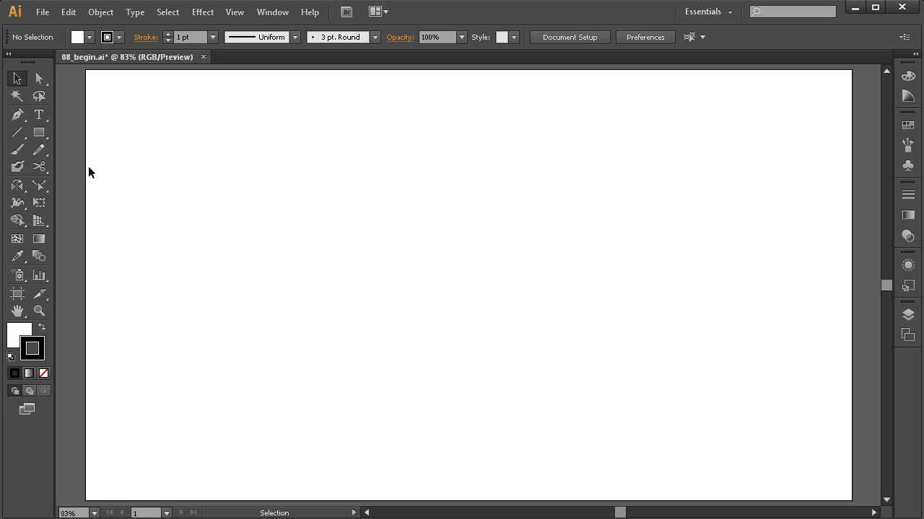
Draw a zigzag line of straight segments across the artboard with the Pen tool.
click(16, 119)
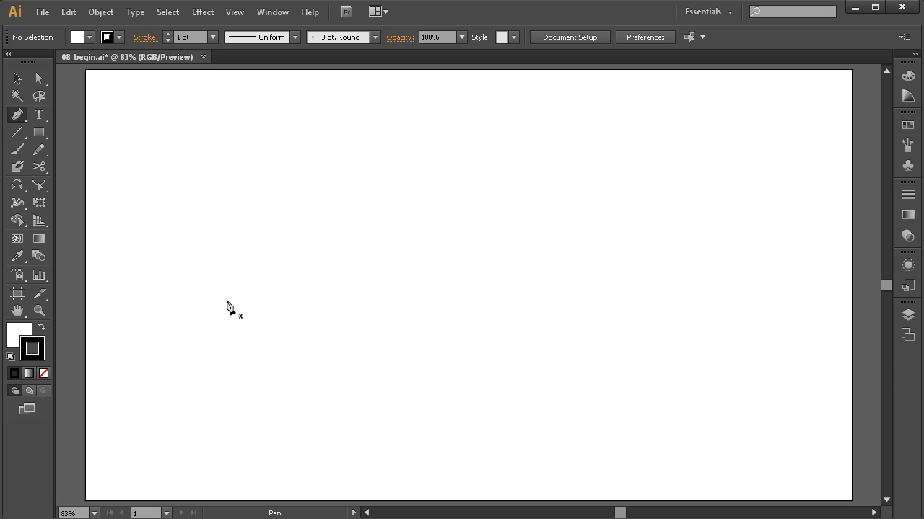
key(ctrl)
key(ctrl)
key(ctrl)
click(210, 281)
click(305, 240)
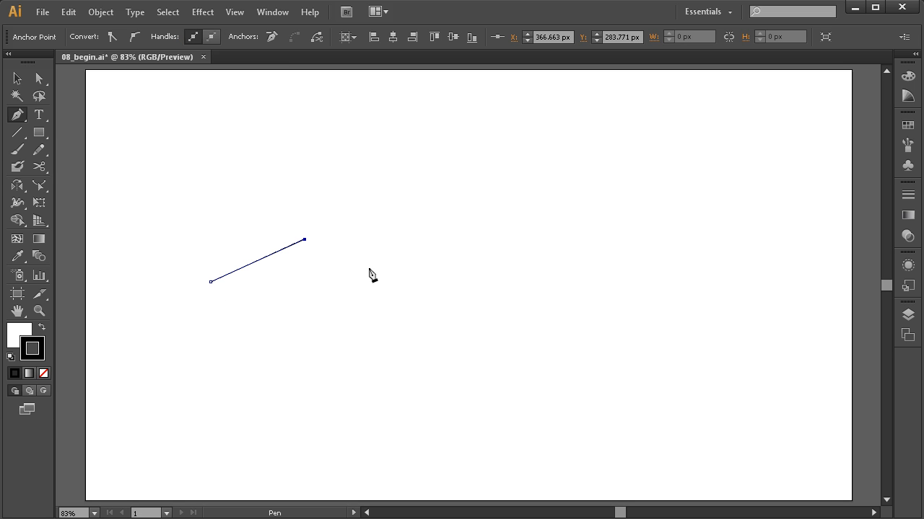
click(398, 290)
click(493, 228)
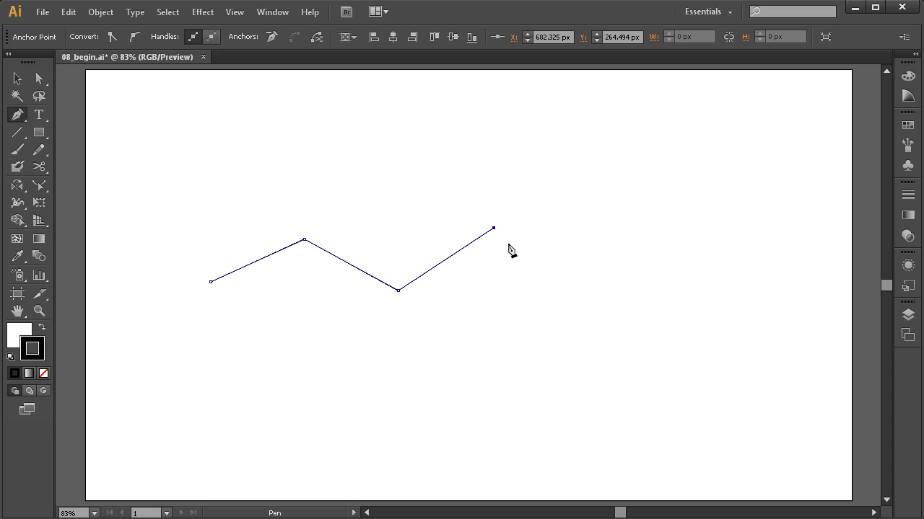
click(581, 300)
click(672, 231)
click(763, 308)
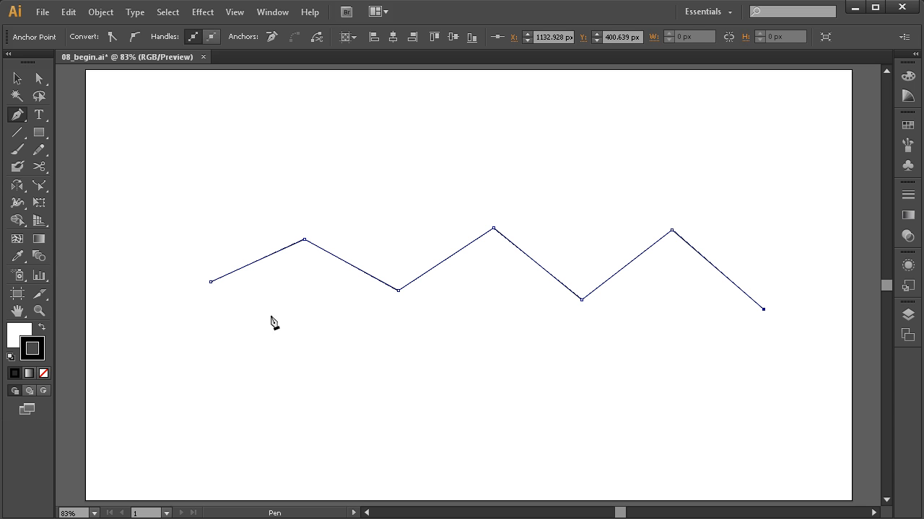
Continue the path back along a lower zigzag and close it at the starting anchor.
click(677, 373)
click(535, 384)
click(427, 337)
click(319, 390)
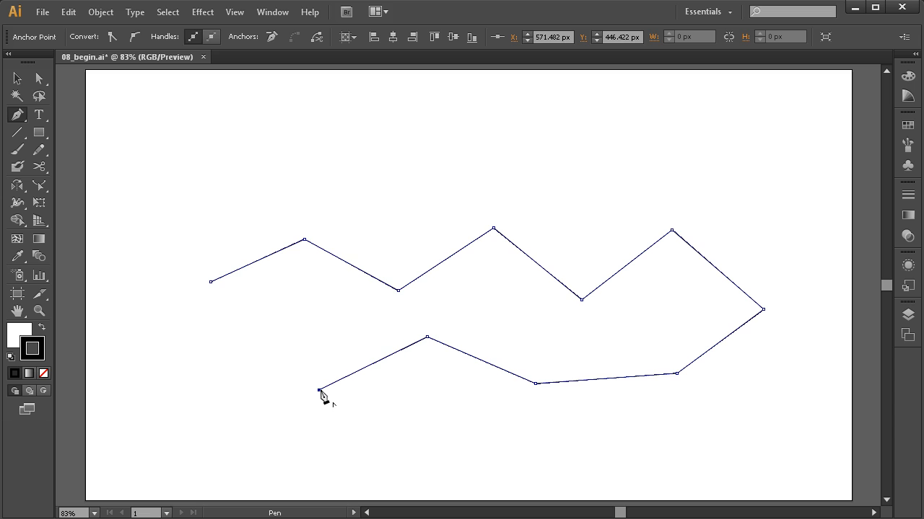
click(254, 337)
click(210, 283)
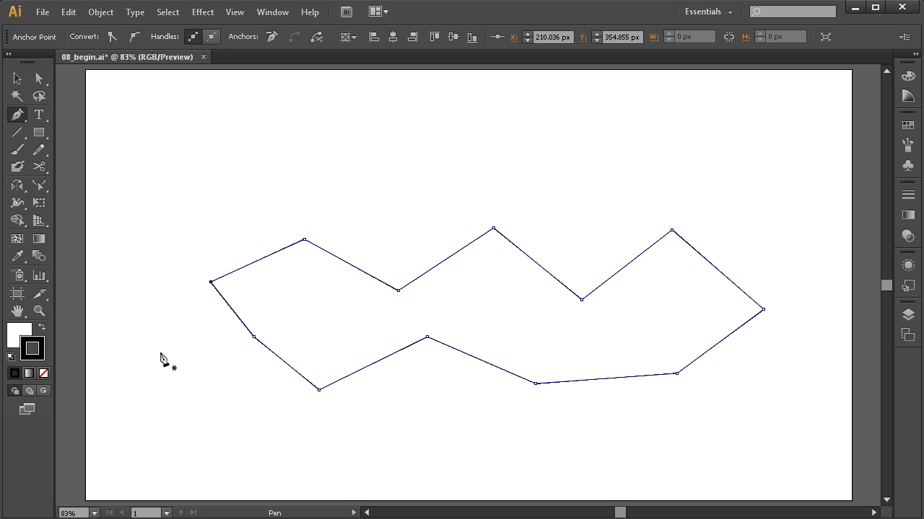
Move several anchor points of the closed polygon to reshape its outline.
key(ctrl)
drag(256, 338, 239, 356)
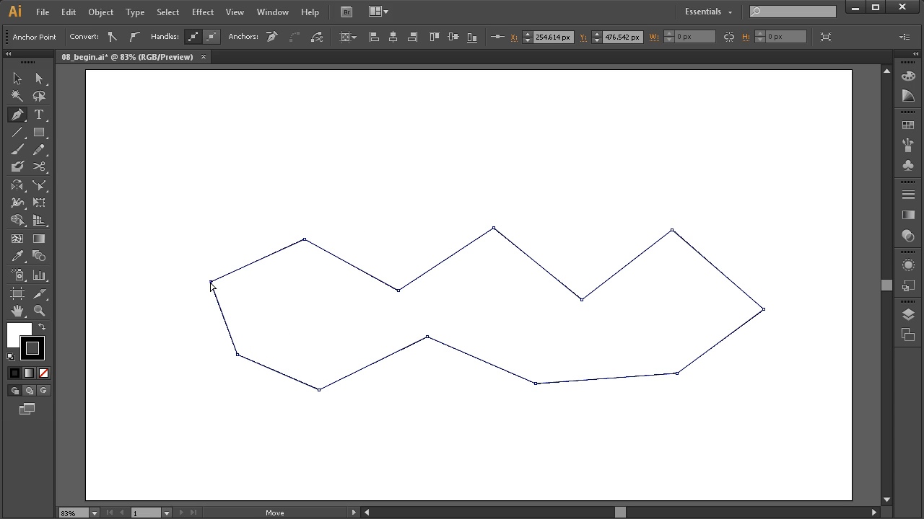
drag(211, 283, 205, 294)
drag(305, 243, 301, 222)
drag(402, 296, 409, 195)
drag(495, 230, 534, 155)
drag(583, 303, 621, 147)
drag(533, 155, 538, 184)
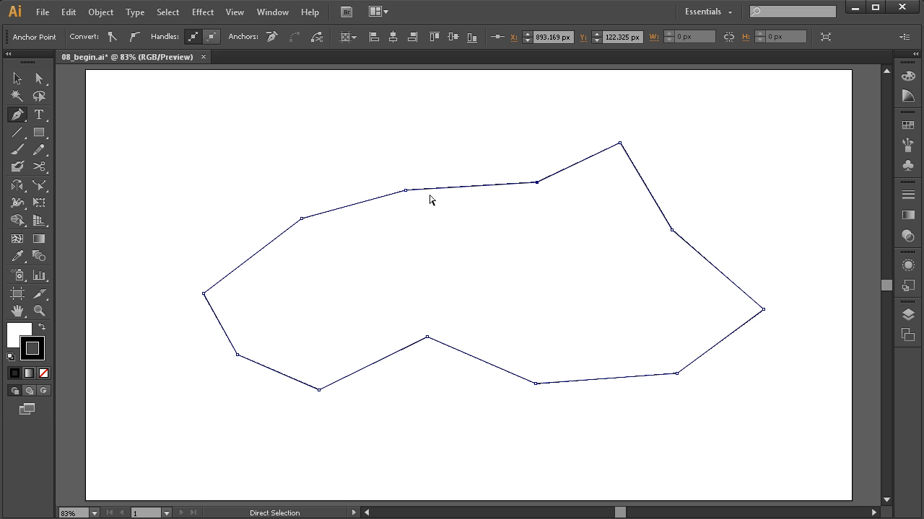
drag(406, 192, 402, 152)
drag(303, 219, 325, 251)
drag(205, 294, 240, 244)
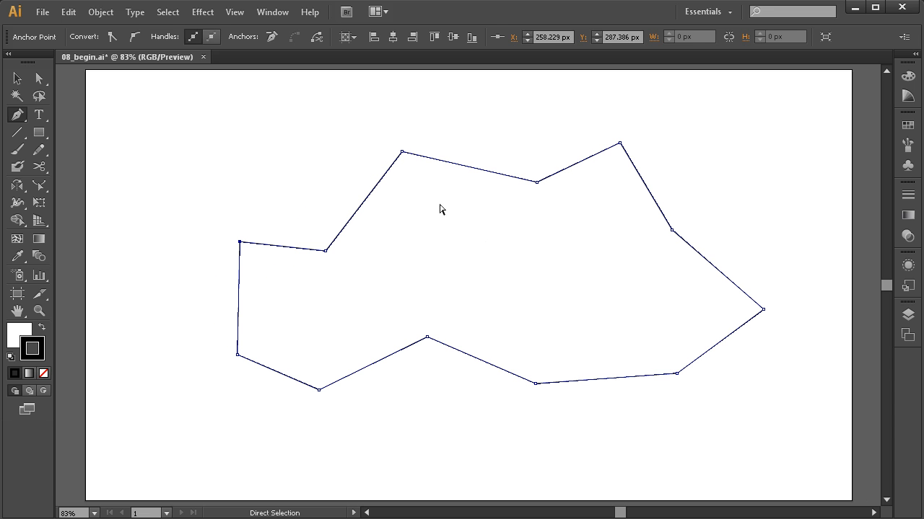
Select the whole polygon path and delete it.
drag(812, 106, 151, 419)
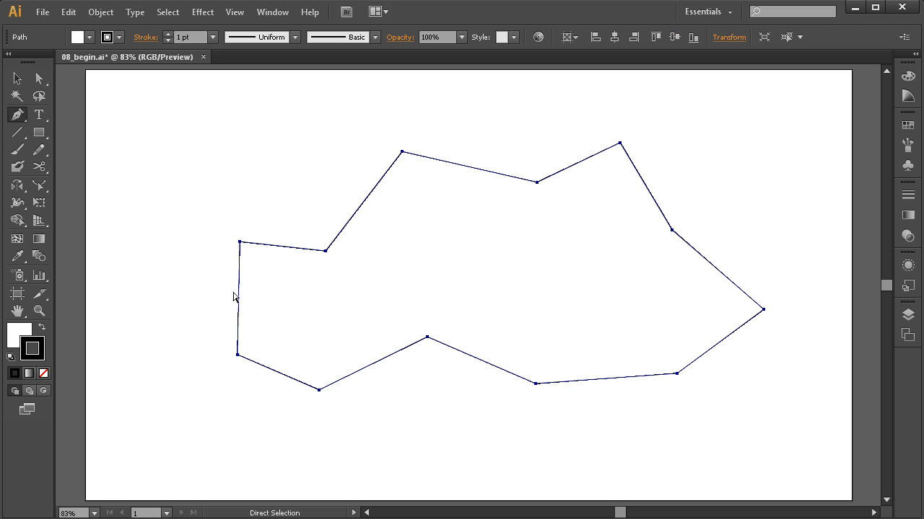
key(Delete)
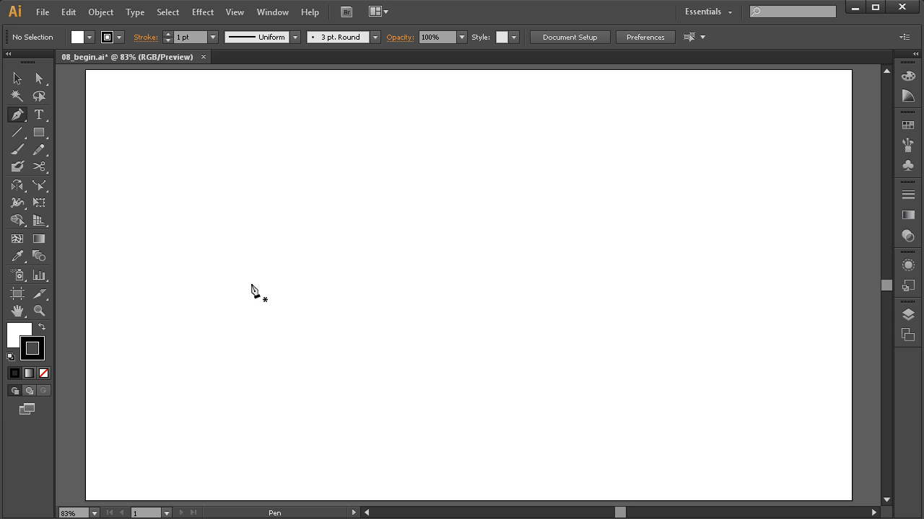
Start a curved path with the Pen tool by dragging out two smooth anchor points.
click(234, 308)
drag(251, 294, 271, 264)
drag(272, 267, 272, 267)
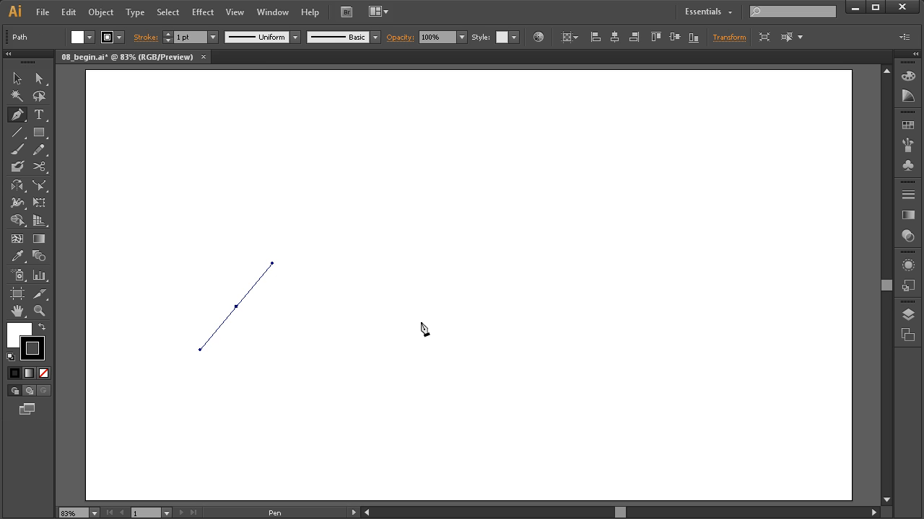
drag(438, 340, 488, 430)
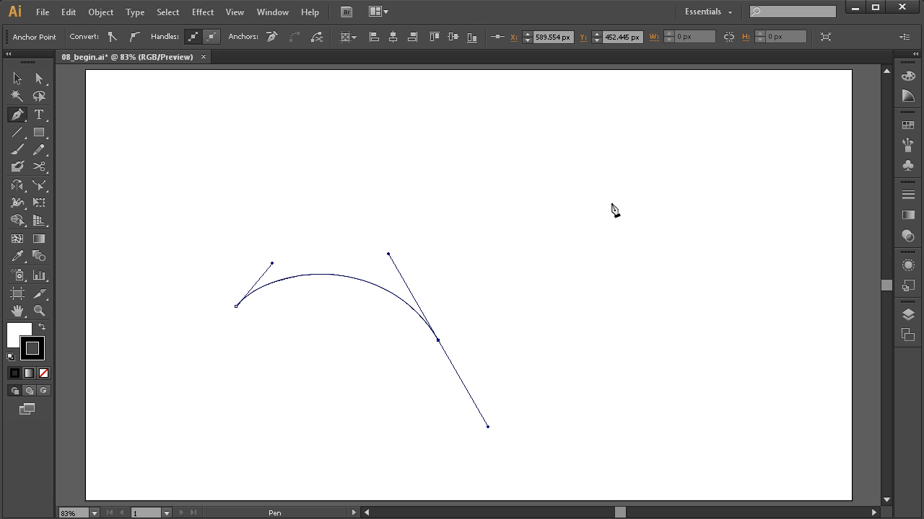
Continue the curved path with four more smooth anchors around a large loop back to its start.
drag(589, 167, 411, 295)
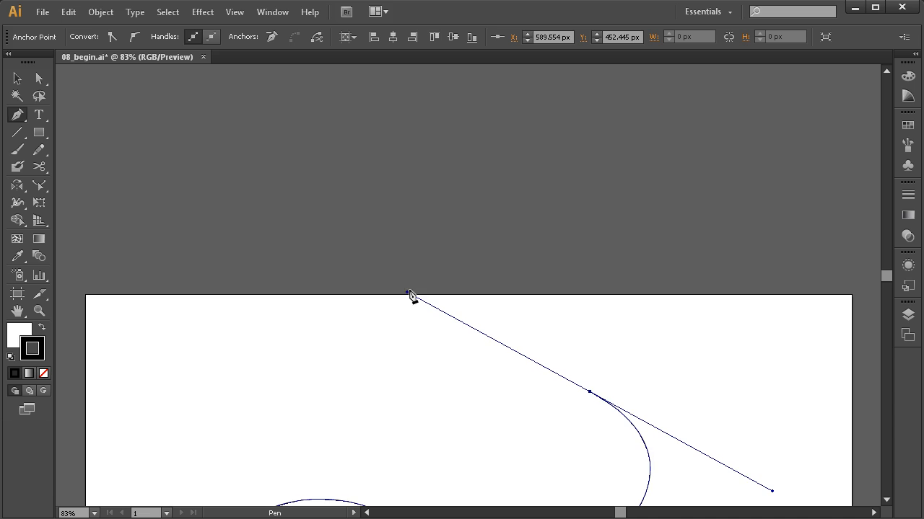
drag(552, 419, 559, 228)
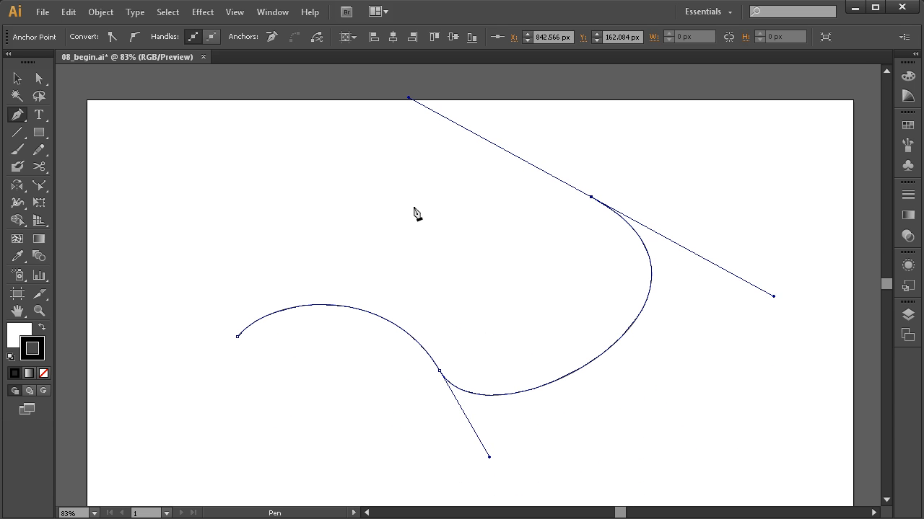
drag(381, 226, 378, 259)
drag(270, 255, 201, 236)
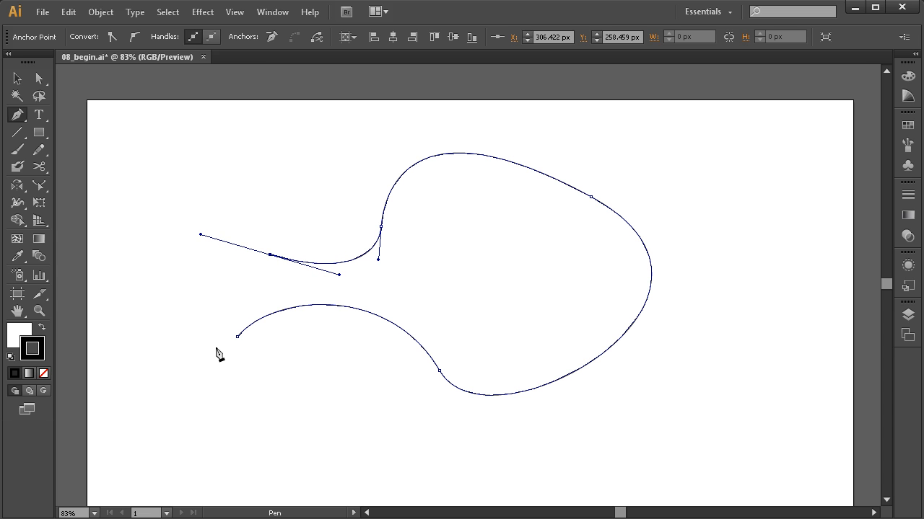
drag(204, 353, 259, 345)
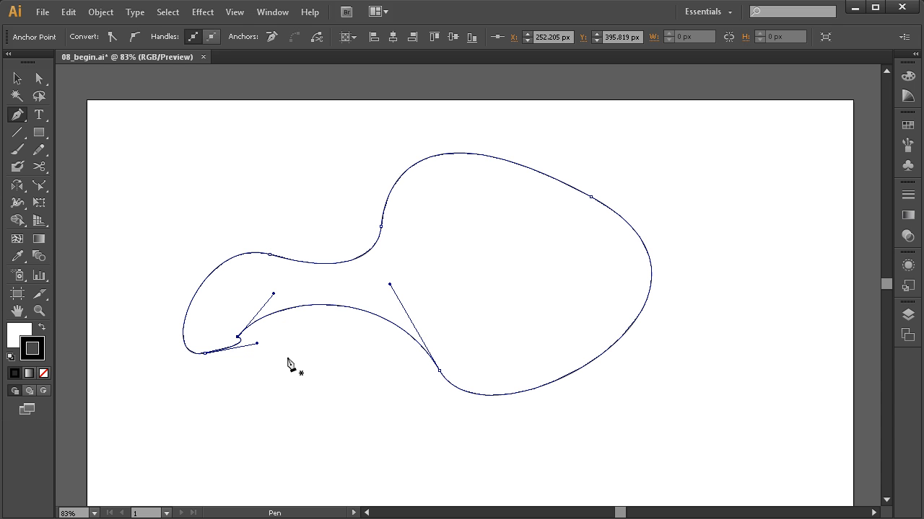
Adjust the anchor and direction handles where the loop's ends meet, splitting one handle into a corner.
key(ctrl)
drag(274, 293, 262, 290)
ctrl+click(204, 354)
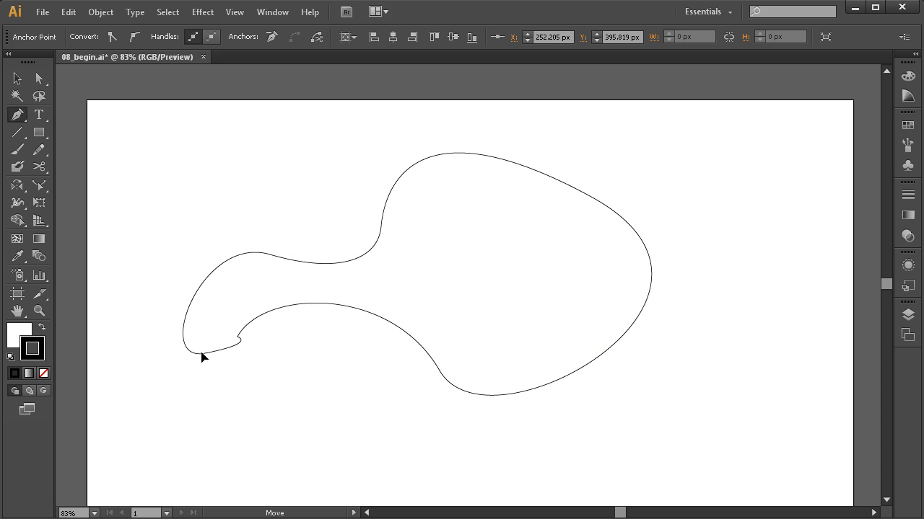
mouse_move(256, 344)
mouse_down()
mouse_move(223, 362)
mouse_move(184, 342)
mouse_move(200, 364)
mouse_move(249, 340)
mouse_up()
drag(271, 293, 322, 288)
mouse_move(244, 342)
mouse_down()
mouse_move(239, 320)
mouse_move(266, 330)
mouse_move(249, 326)
mouse_up()
drag(327, 277, 332, 281)
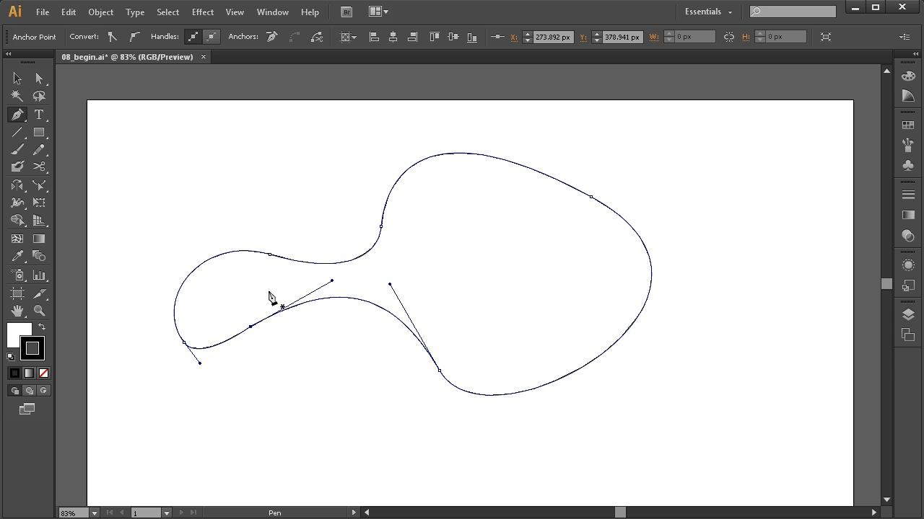
key(alt)
drag(251, 327, 265, 297)
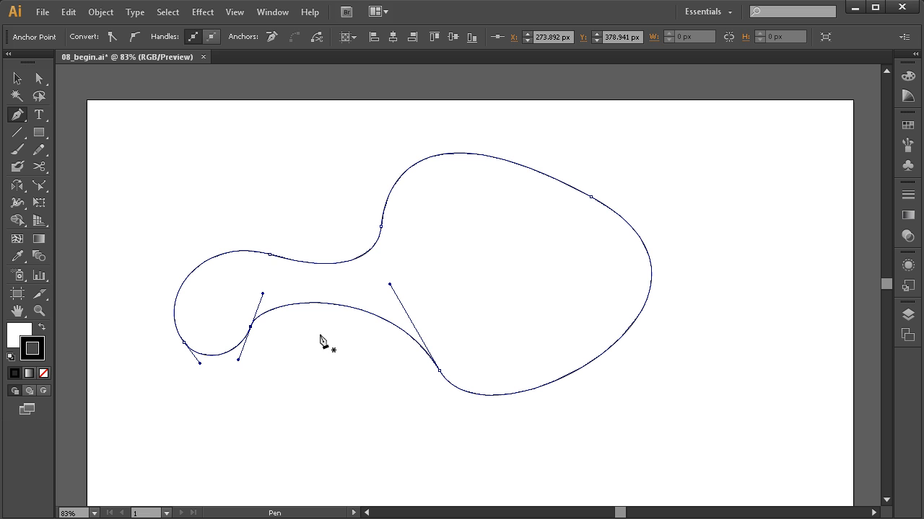
With the Direct Selection tool, adjust anchors and handles along the lower and right side of the loop.
click(40, 78)
drag(251, 329, 262, 326)
drag(439, 372, 441, 367)
drag(492, 453, 515, 406)
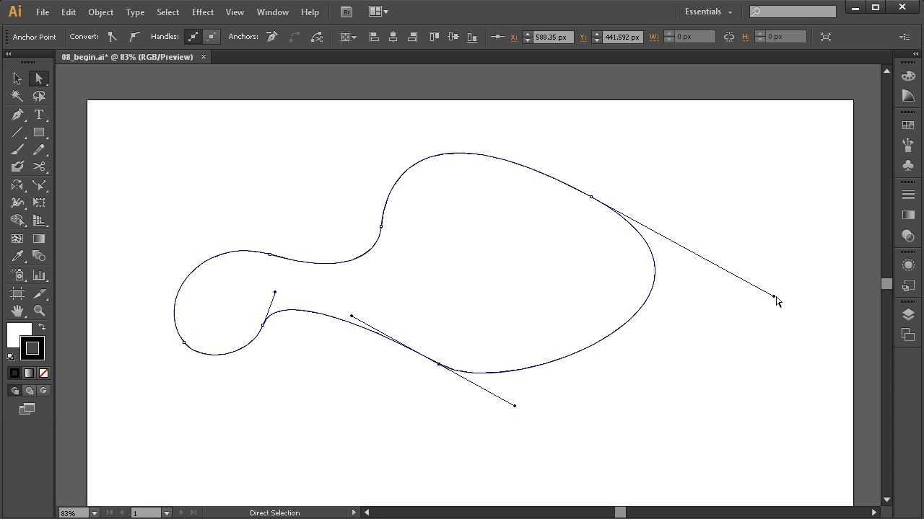
drag(772, 297, 747, 316)
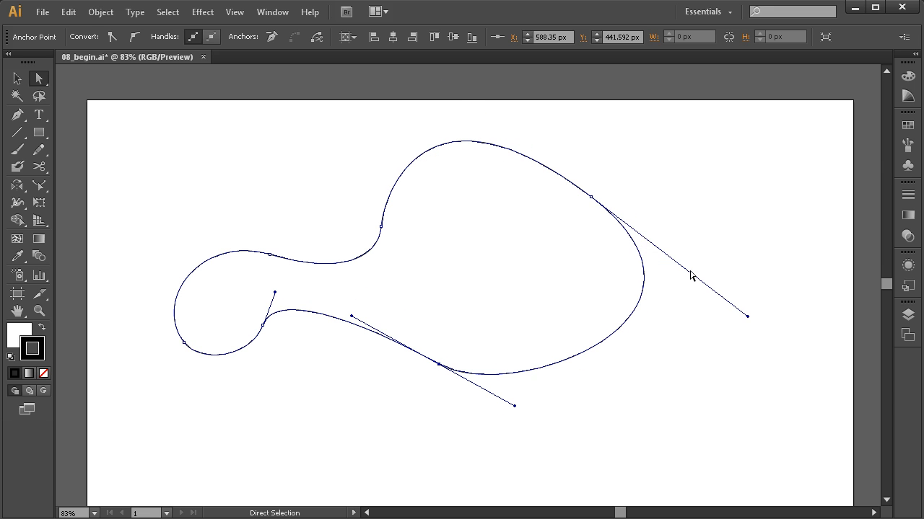
click(592, 202)
drag(433, 85, 503, 126)
drag(739, 343, 702, 313)
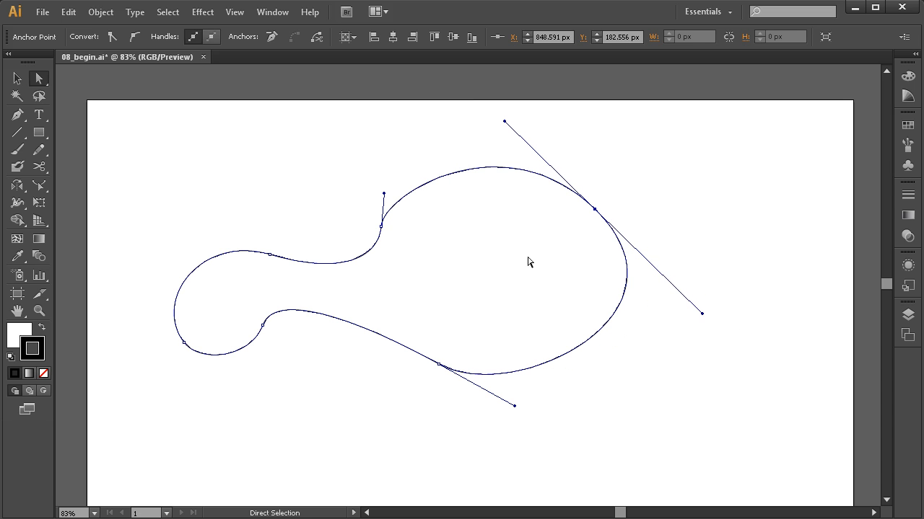
Refine the anchors and handles at the shape's narrow neck and left bulb.
click(382, 228)
drag(384, 193, 394, 160)
drag(383, 219, 395, 220)
drag(390, 252, 385, 275)
drag(273, 258, 262, 258)
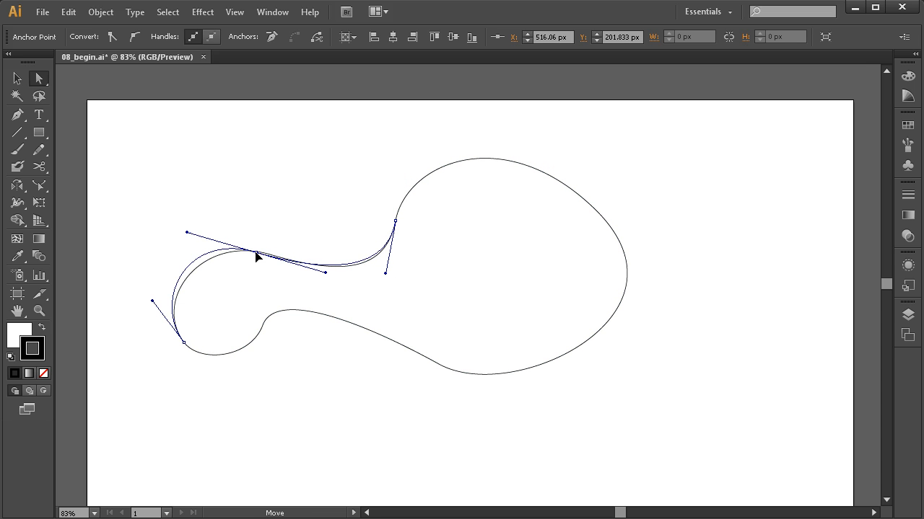
drag(263, 325, 256, 327)
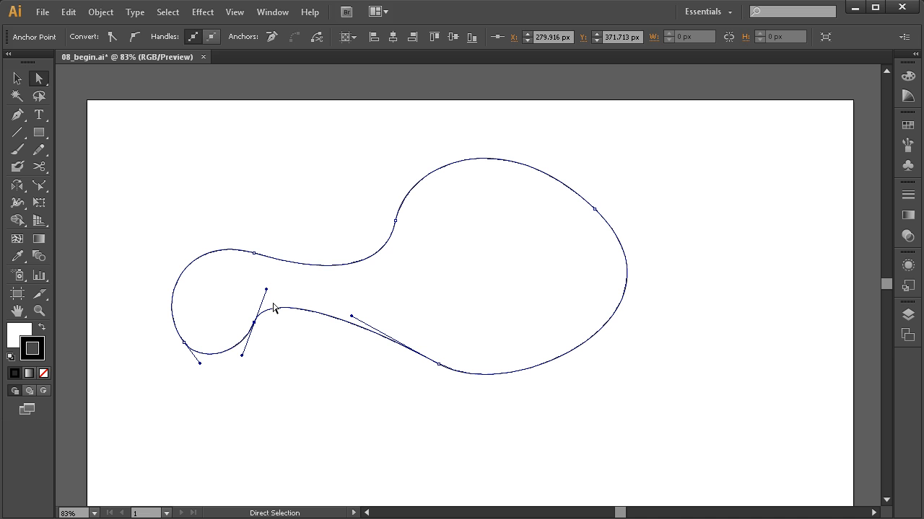
Select the entire curved shape and delete it.
drag(672, 165, 151, 433)
key(Delete)
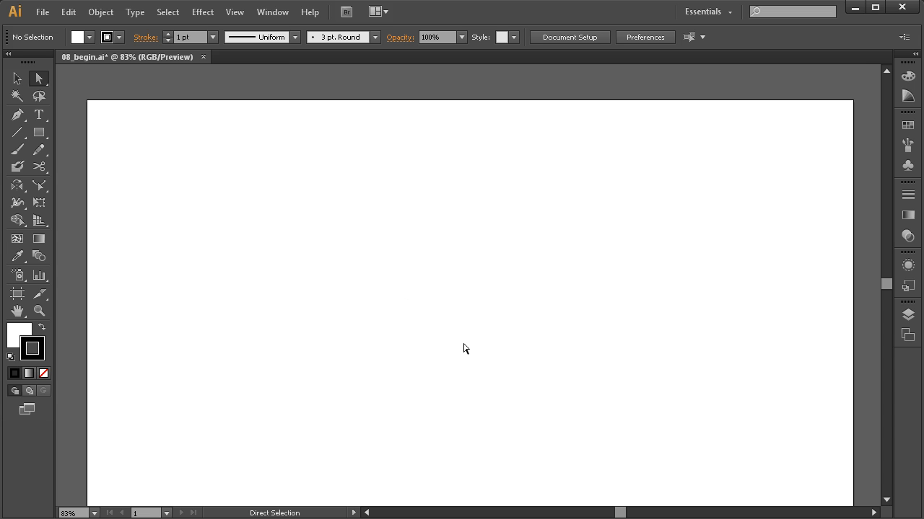
Start a new Pen path with three smooth anchors forming an S-shaped curve.
key(p)
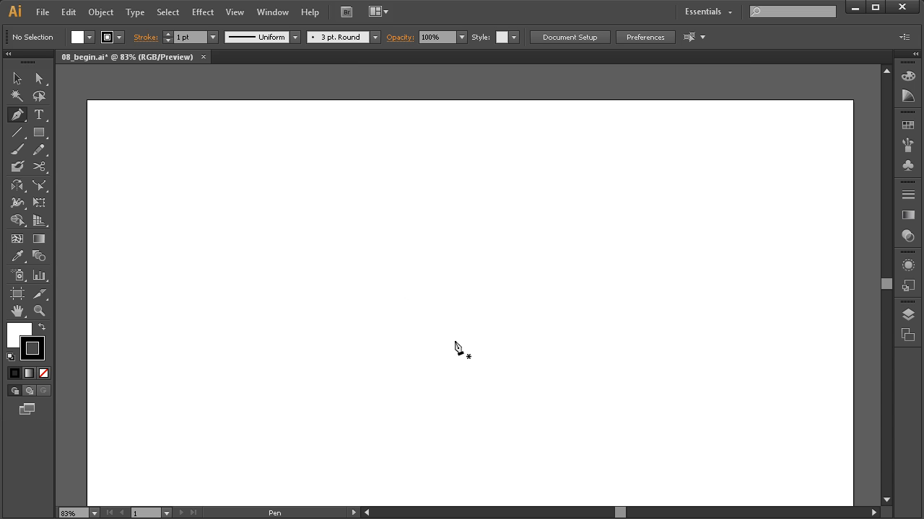
drag(252, 329, 269, 286)
drag(383, 308, 420, 370)
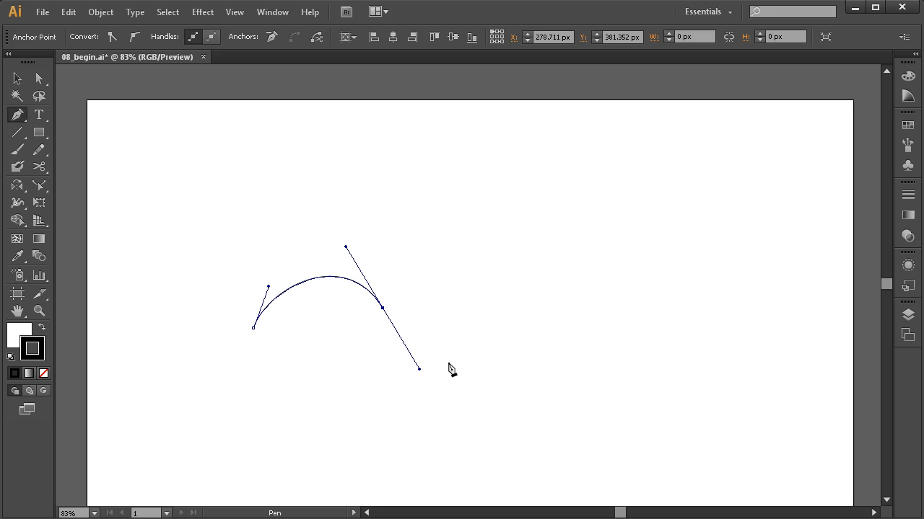
drag(489, 351, 512, 318)
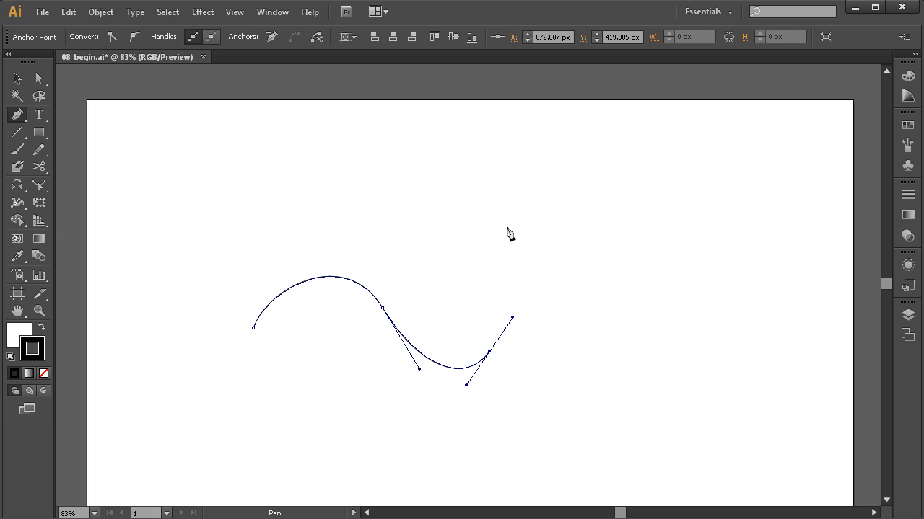
Extend the path up to a sharp corner and across the top into a rounded right-hand bend.
drag(507, 231, 505, 190)
drag(526, 211, 530, 230)
drag(491, 193, 538, 217)
drag(539, 222, 540, 223)
key(ctrl+z)
drag(529, 208, 531, 227)
drag(533, 228, 534, 229)
drag(592, 230, 609, 232)
drag(652, 312, 616, 377)
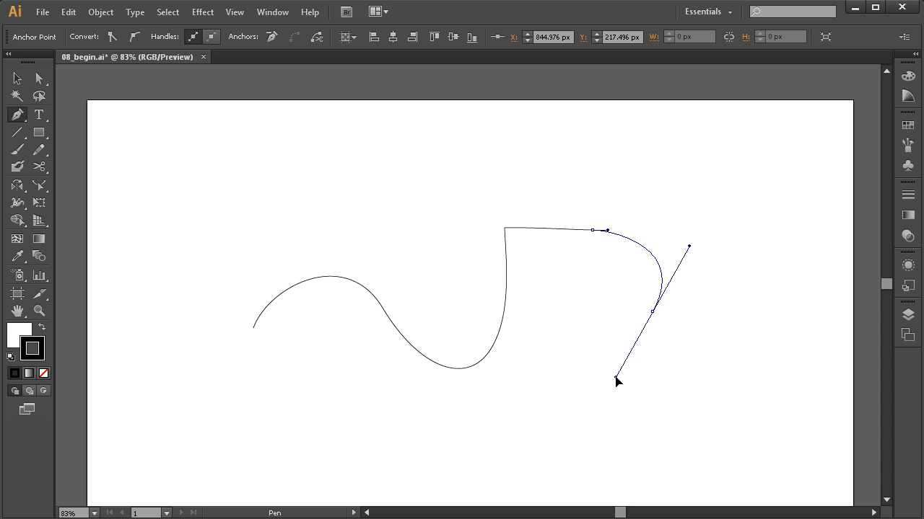
Continue the path along the bottom with several smooth anchors forming wavy bumps.
drag(618, 380, 550, 364)
drag(512, 387, 488, 434)
drag(405, 466, 224, 445)
drag(214, 454, 204, 473)
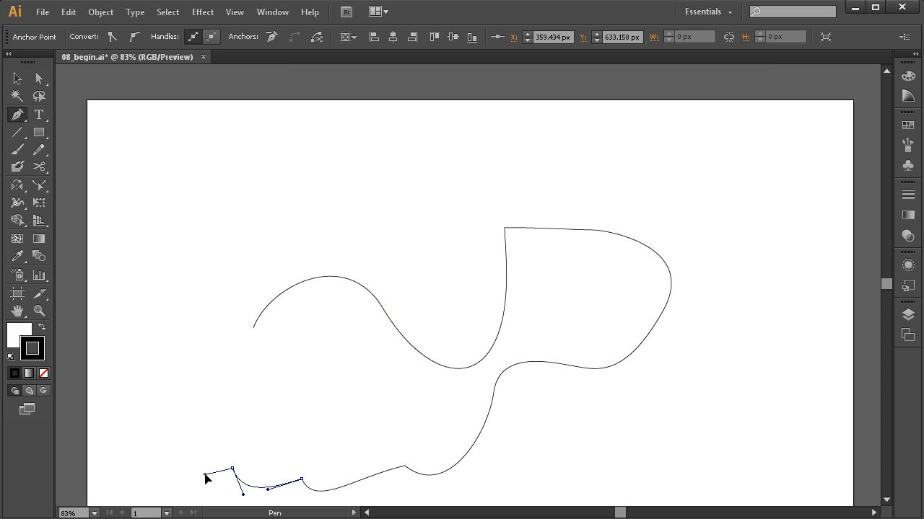
drag(165, 443, 132, 438)
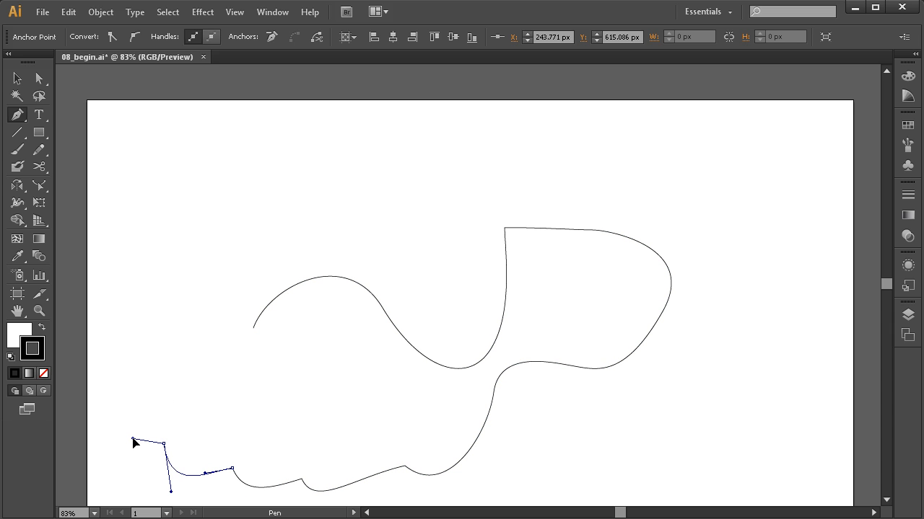
Add a smooth anchor on the left side and close the path at its starting point.
drag(188, 360, 213, 320)
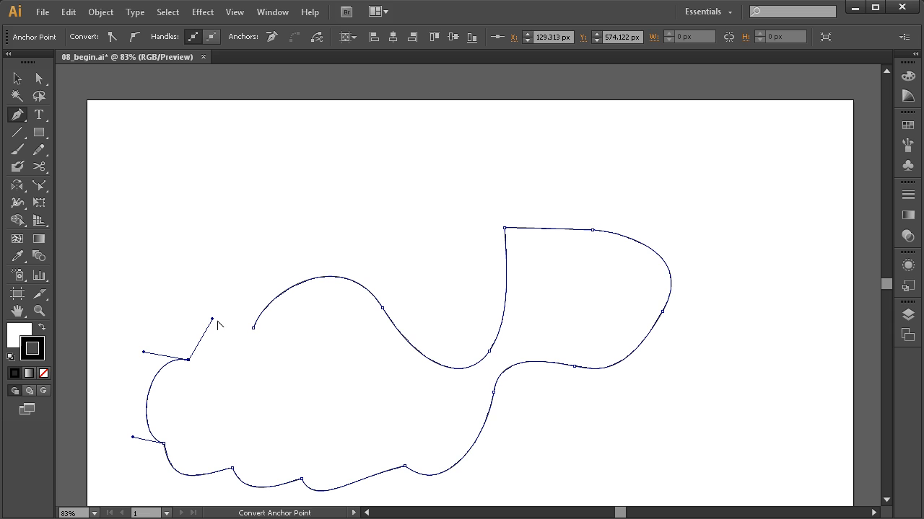
click(254, 329)
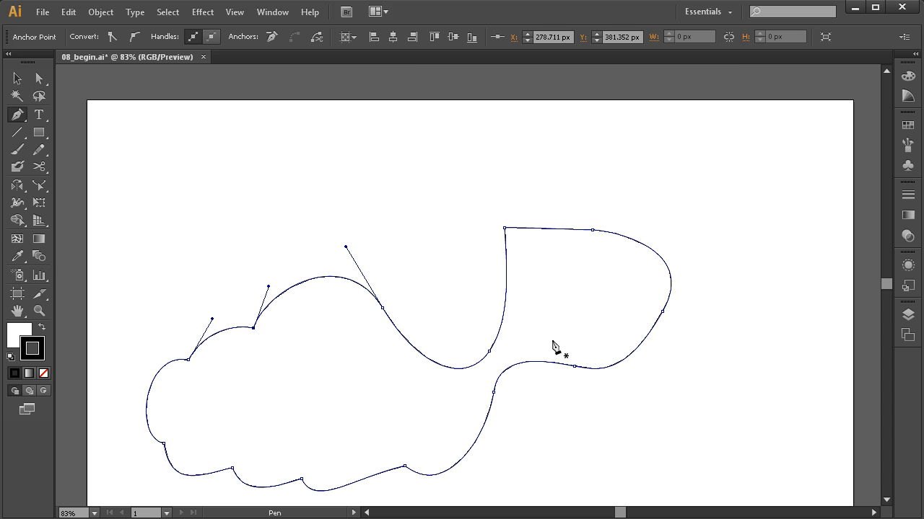
key(space)
drag(566, 376, 514, 360)
key(space)
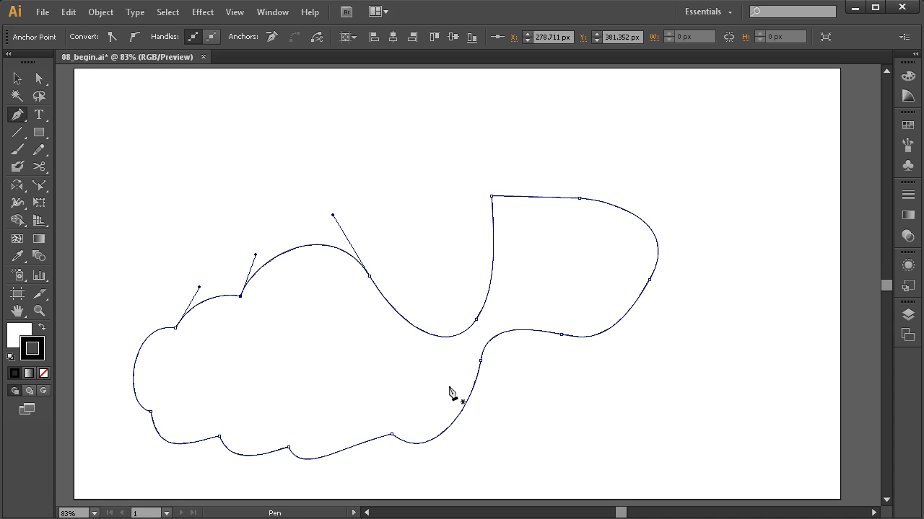
Select the whole practice path and delete it.
key(v)
drag(720, 173, 134, 446)
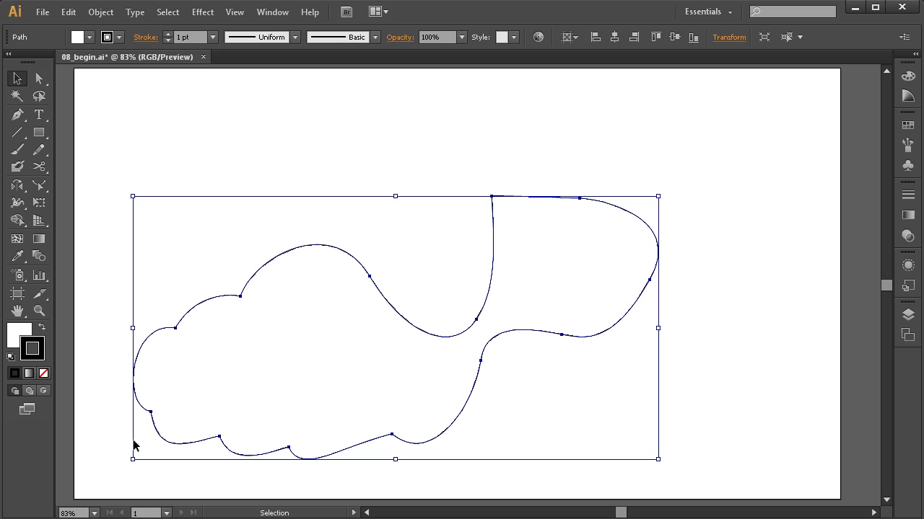
key(Delete)
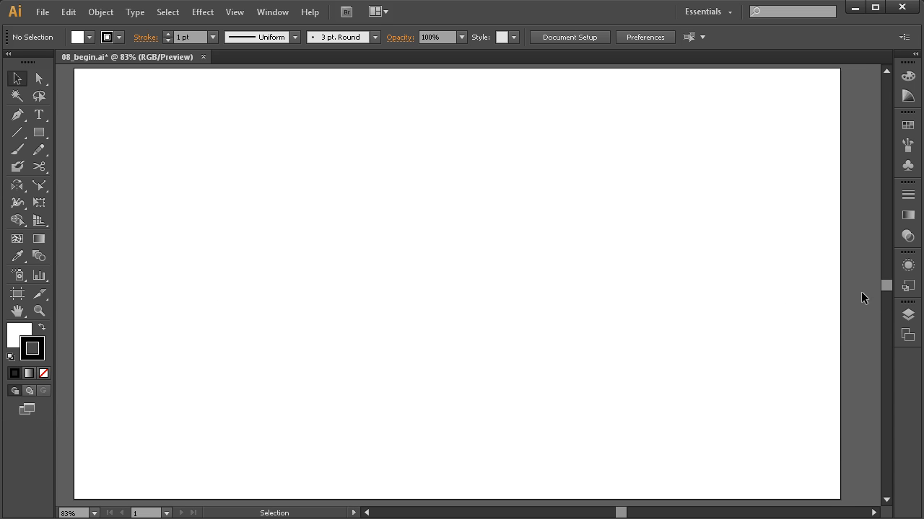
Open the Layers panel and delete the Simple Shapes layer.
click(908, 315)
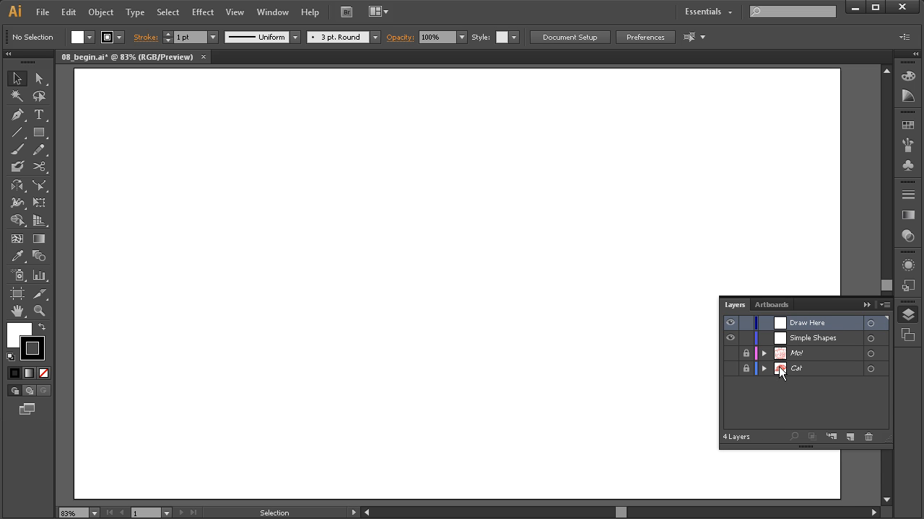
click(806, 339)
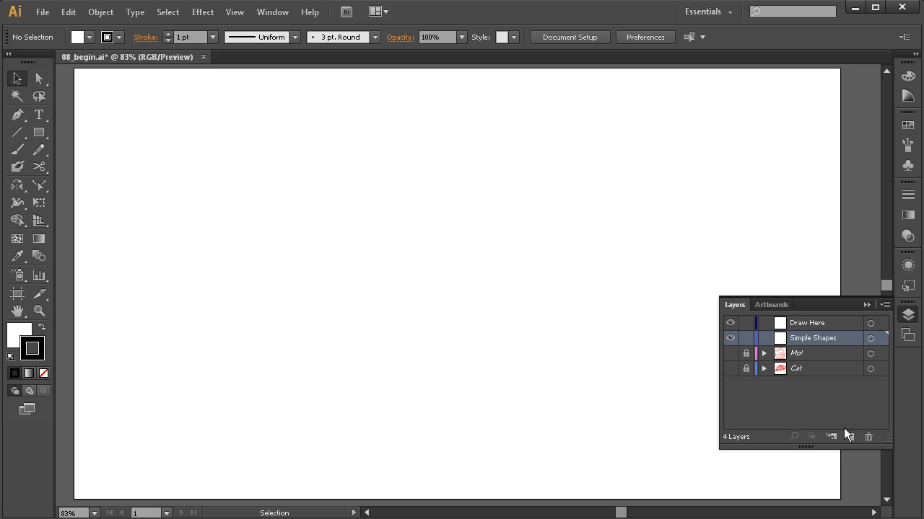
click(868, 437)
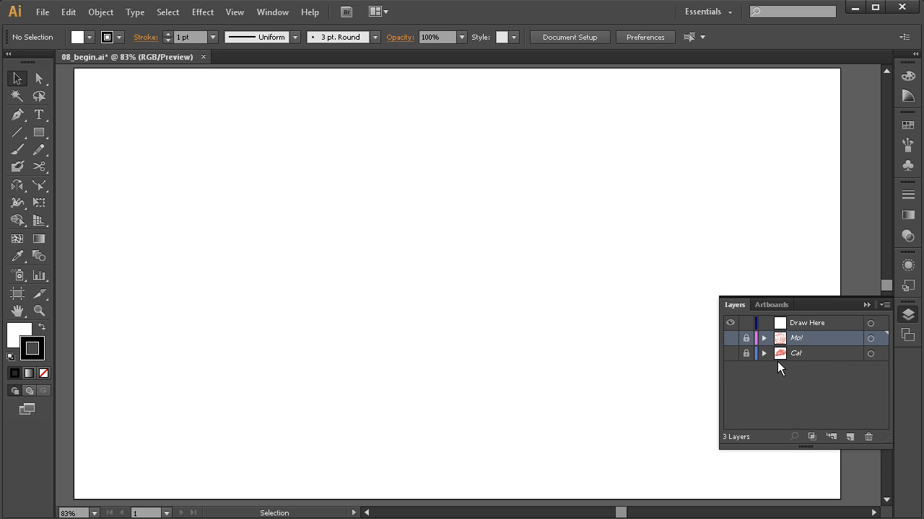
Make the Mo! template layer visible, make Draw Here the active layer, and close the Layers panel.
ctrl+click(729, 339)
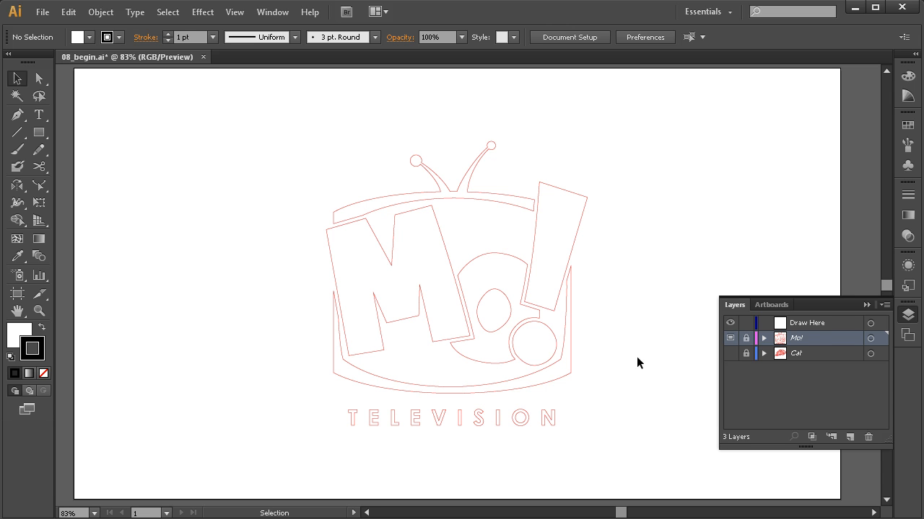
click(811, 323)
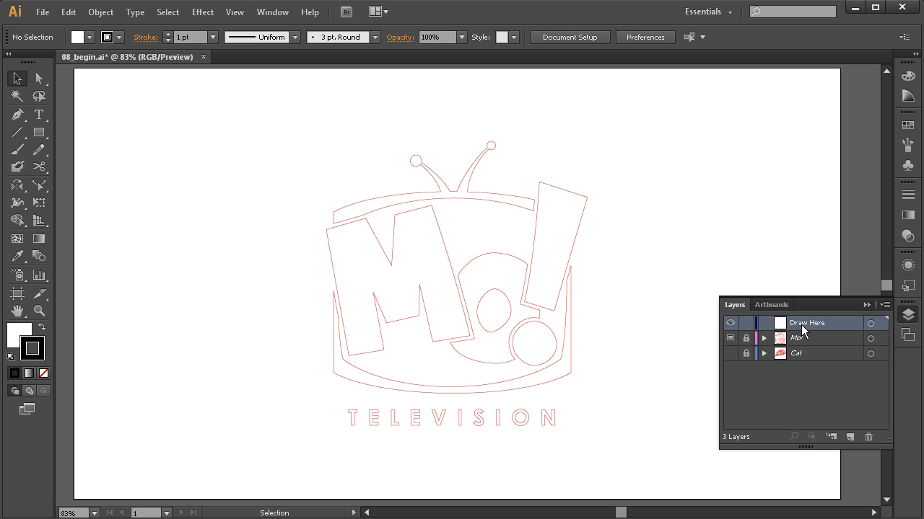
click(908, 315)
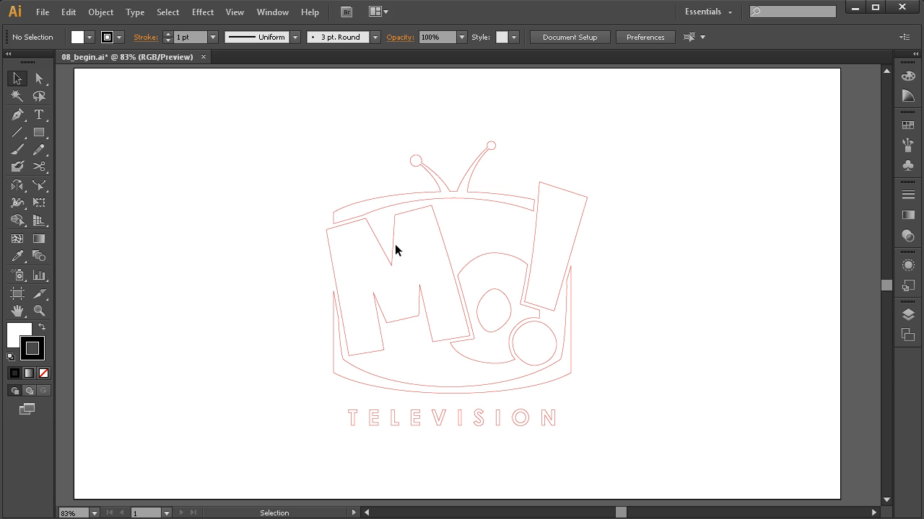
Switch to the Pen tool and trace the logo's circle with smooth anchors at its top, left and lower left.
key(a)
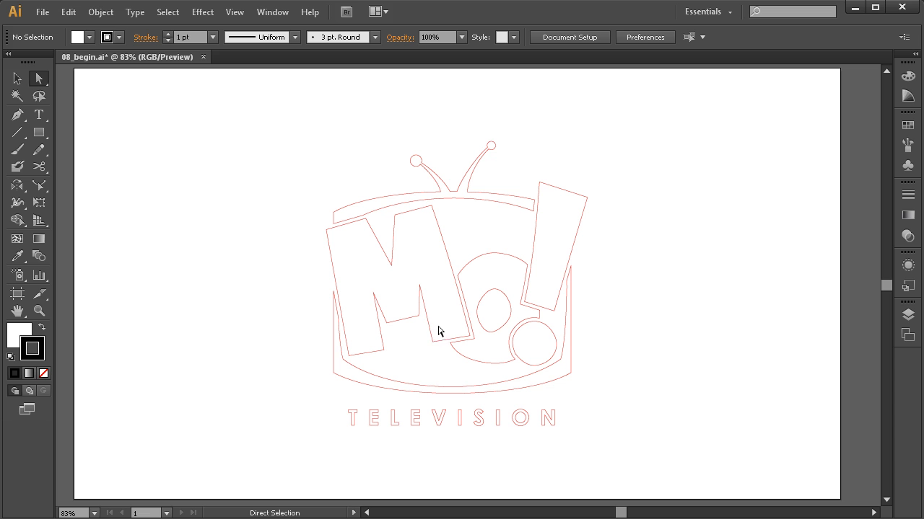
key(p)
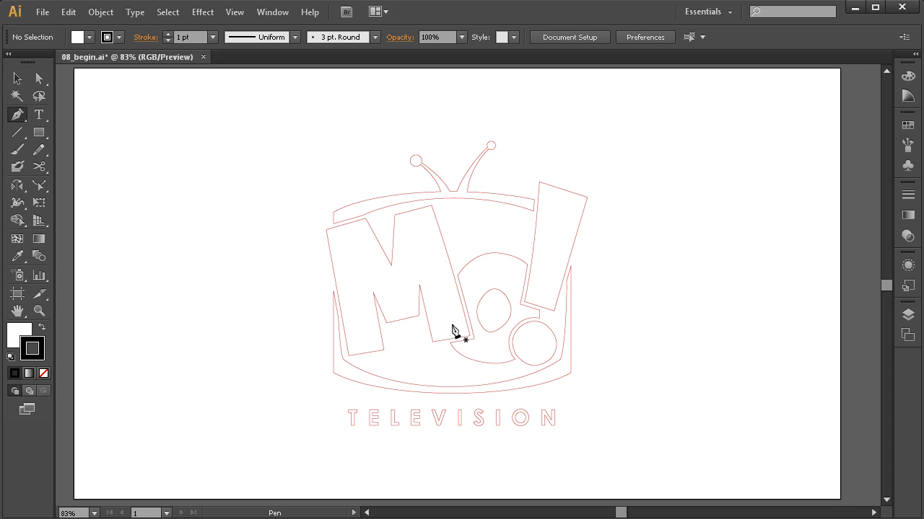
key(ctrl+space)
drag(643, 130, 294, 453)
key(space)
drag(481, 349, 472, 322)
key(ctrl+space)
drag(654, 190, 216, 447)
drag(396, 275, 311, 317)
key(ctrl+space)
drag(726, 208, 427, 428)
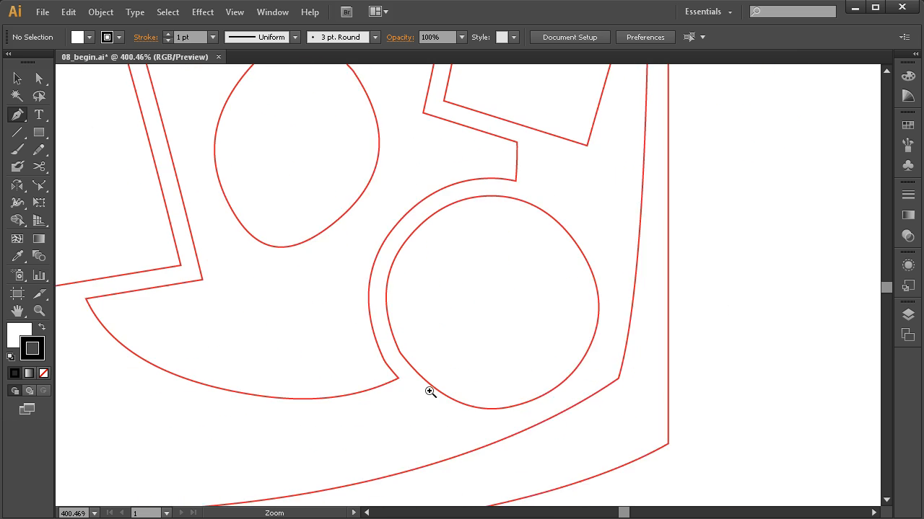
drag(494, 206, 464, 205)
drag(406, 263, 396, 292)
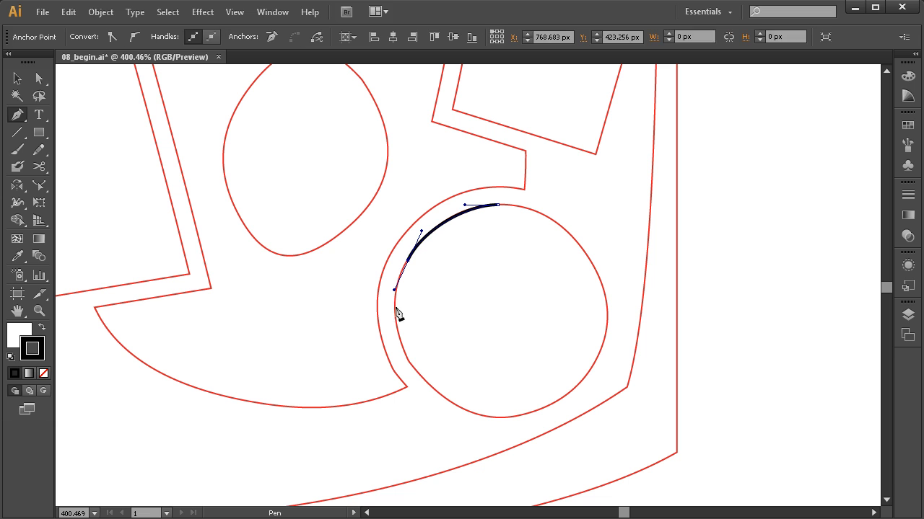
drag(412, 367, 449, 414)
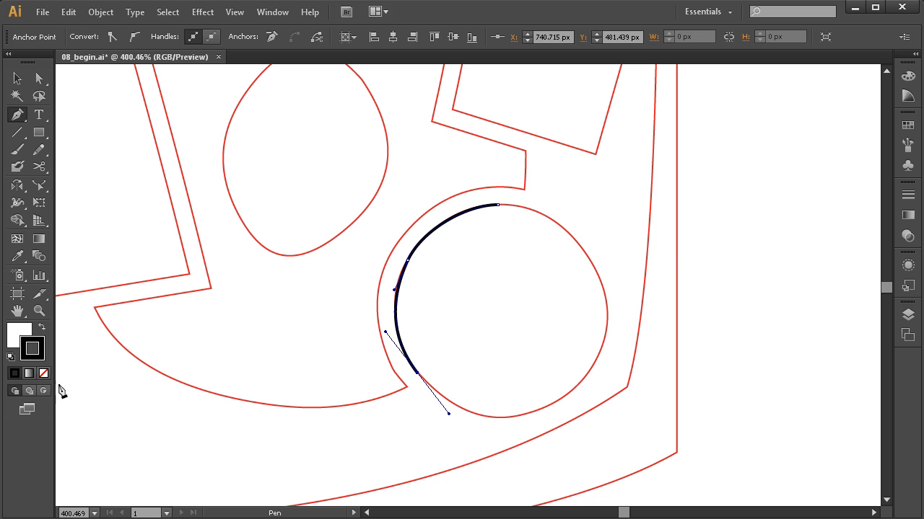
Set the path's fill to None.
click(17, 333)
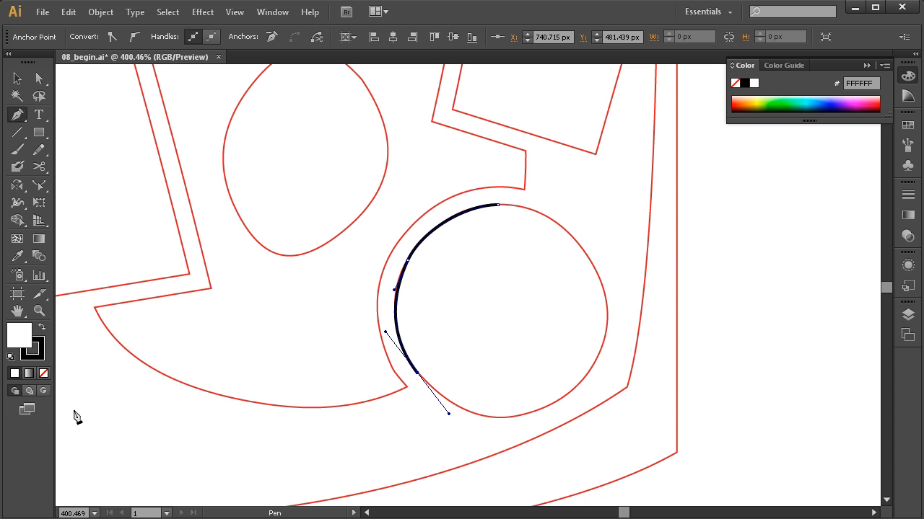
click(43, 374)
click(909, 78)
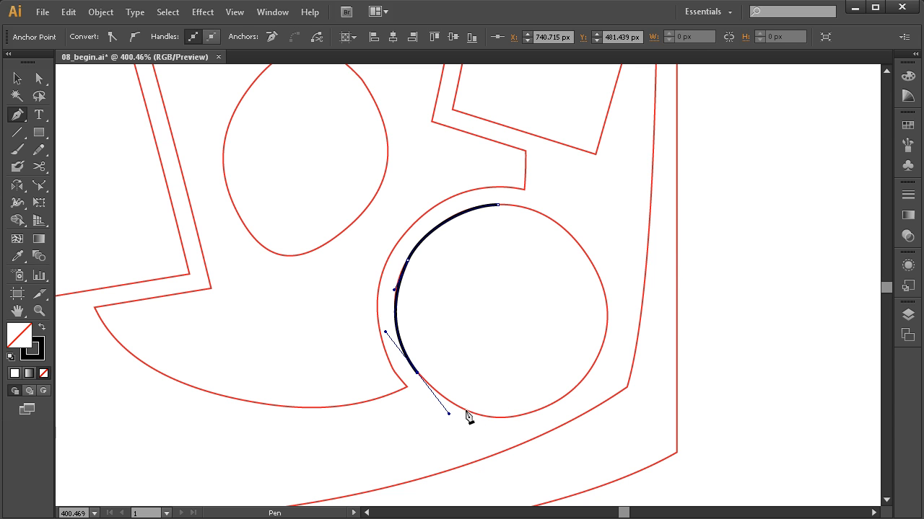
Continue the circle with smooth anchors along its bottom, right side and upper right.
drag(502, 417, 529, 415)
drag(596, 358, 612, 318)
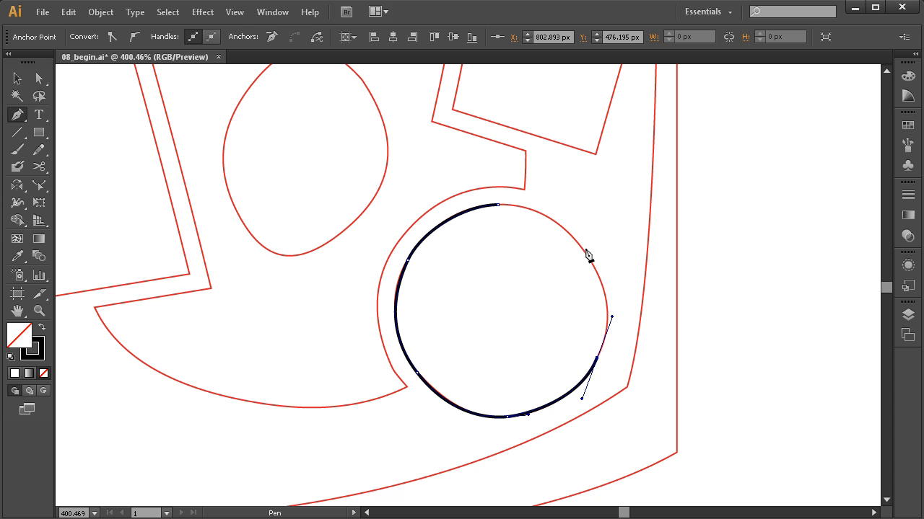
drag(569, 234, 534, 203)
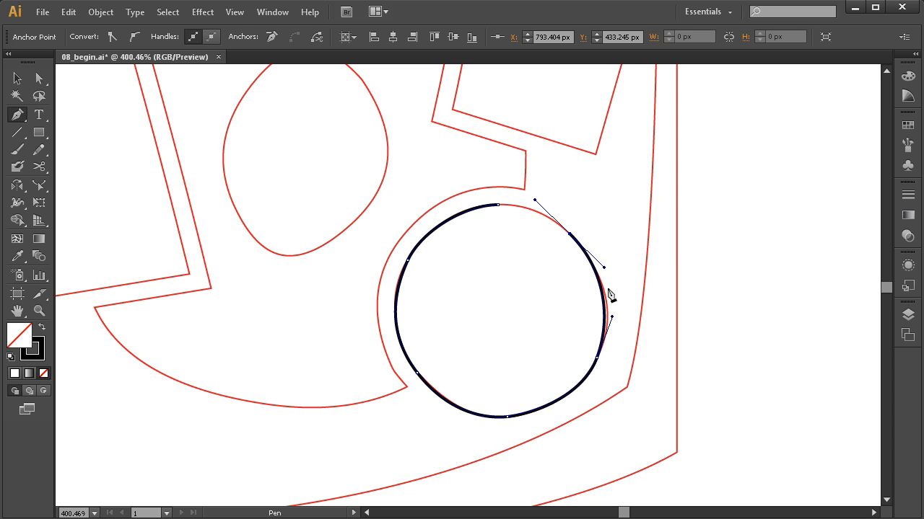
Adjust the right anchor's handle and close the circle path at its starting anchor on top.
key(ctrl)
drag(603, 301, 604, 313)
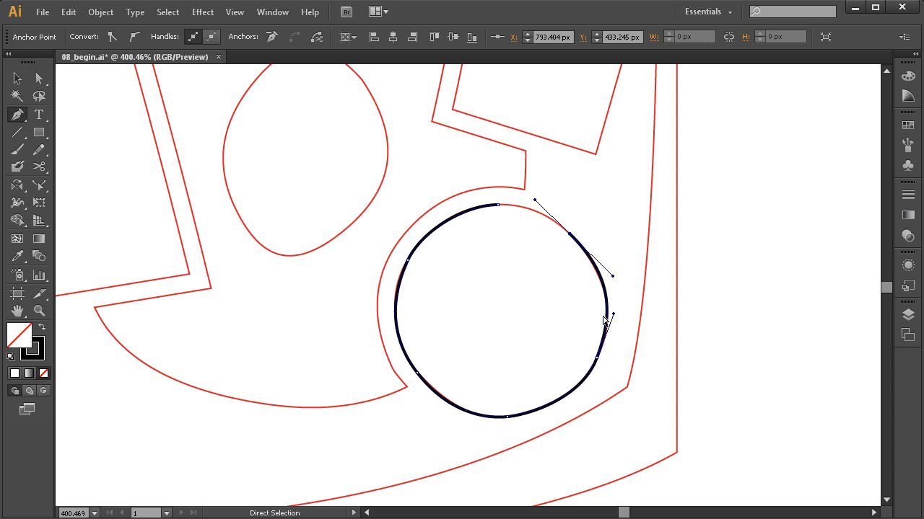
ctrl+click(498, 206)
mouse_move(498, 208)
mouse_down()
mouse_move(482, 214)
mouse_move(481, 206)
mouse_move(511, 204)
mouse_up()
key(ctrl)
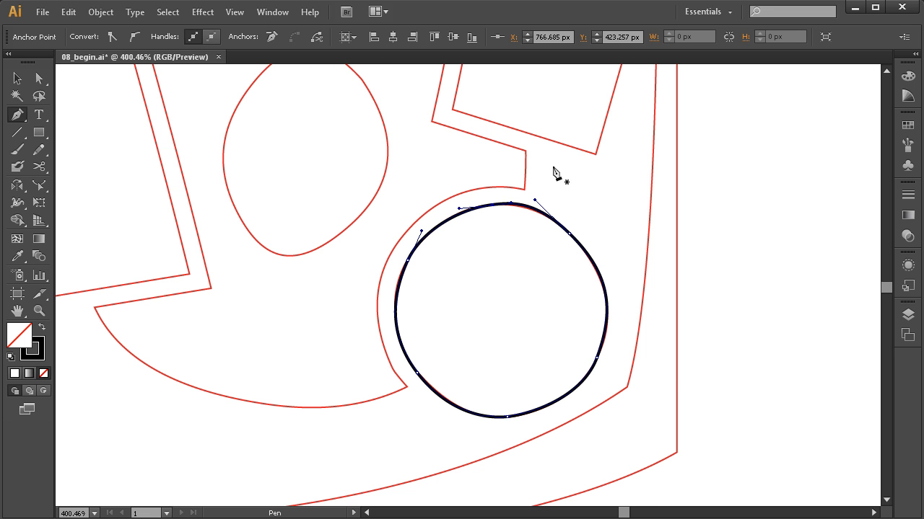
Zoom and pan around the Mo! logo to examine the traced circle against the template.
key(space)
drag(488, 342, 540, 356)
key(ctrl+alt+space)
ctrl+alt+click(533, 362)
ctrl+alt+click(533, 362)
key(space)
drag(482, 342, 518, 367)
ctrl+click(601, 314)
key(space)
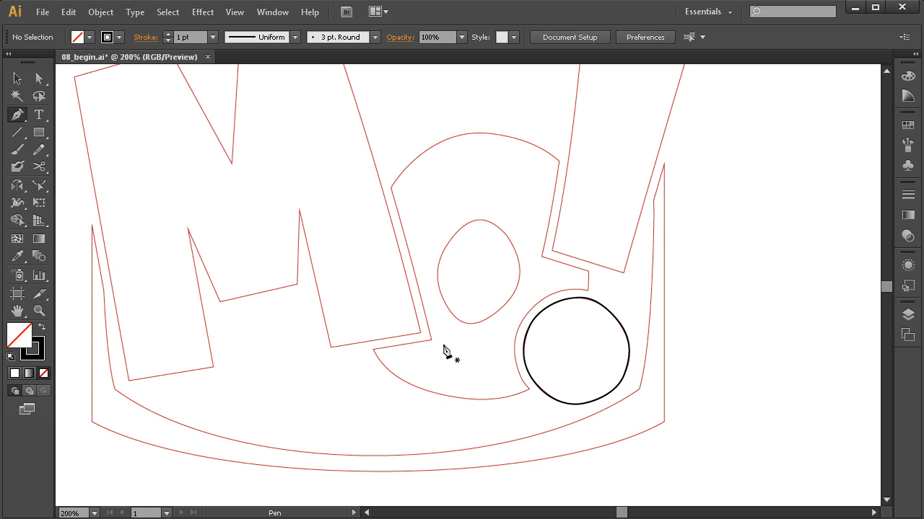
key(space)
key(ctrl+space)
drag(700, 165, 335, 386)
drag(419, 284, 430, 334)
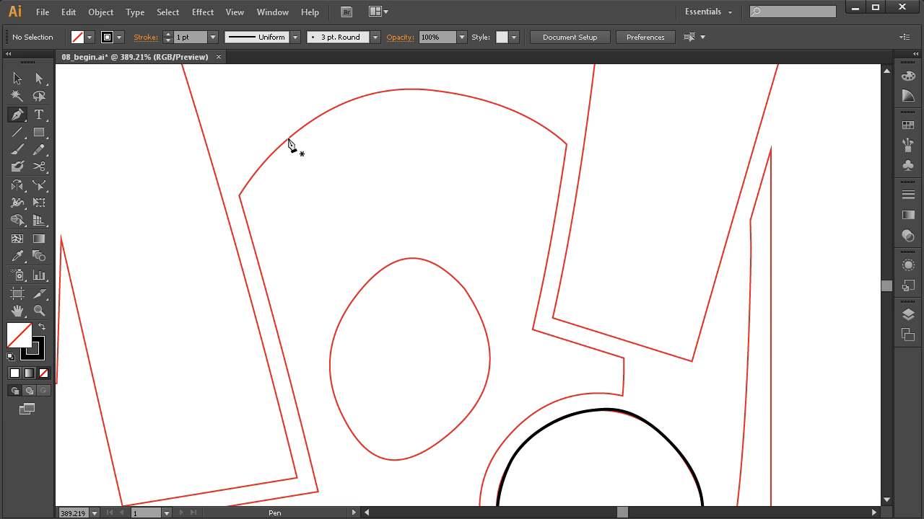
drag(527, 360, 589, 304)
key(ctrl+alt+space)
click(572, 330)
ctrl+alt+click(573, 331)
ctrl+alt+click(573, 331)
drag(344, 256, 573, 343)
ctrl+alt+click(500, 292)
drag(474, 257, 471, 268)
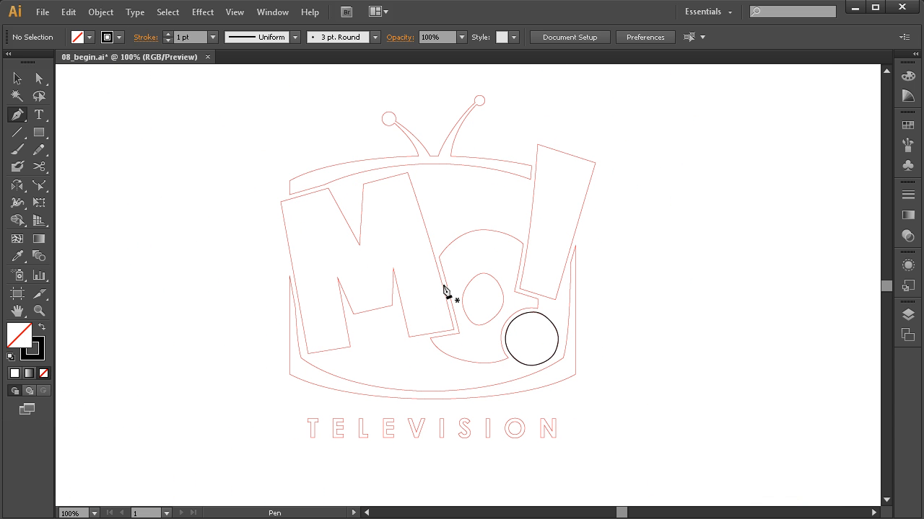
Hide the Mo! template layer and show the Cat template layer.
click(903, 316)
click(730, 337)
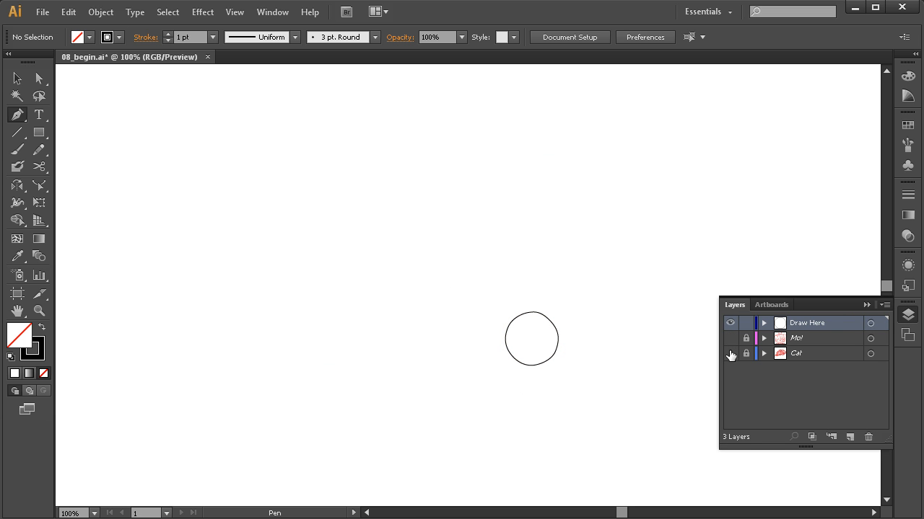
click(730, 353)
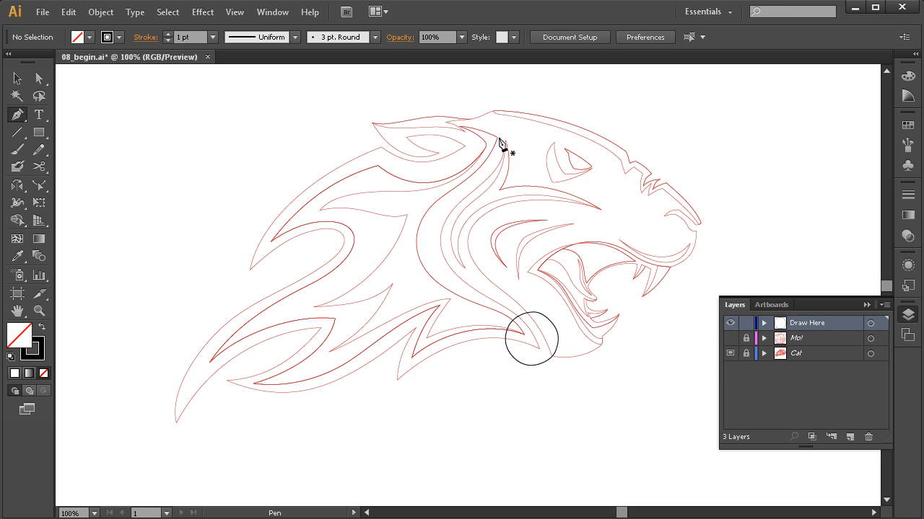